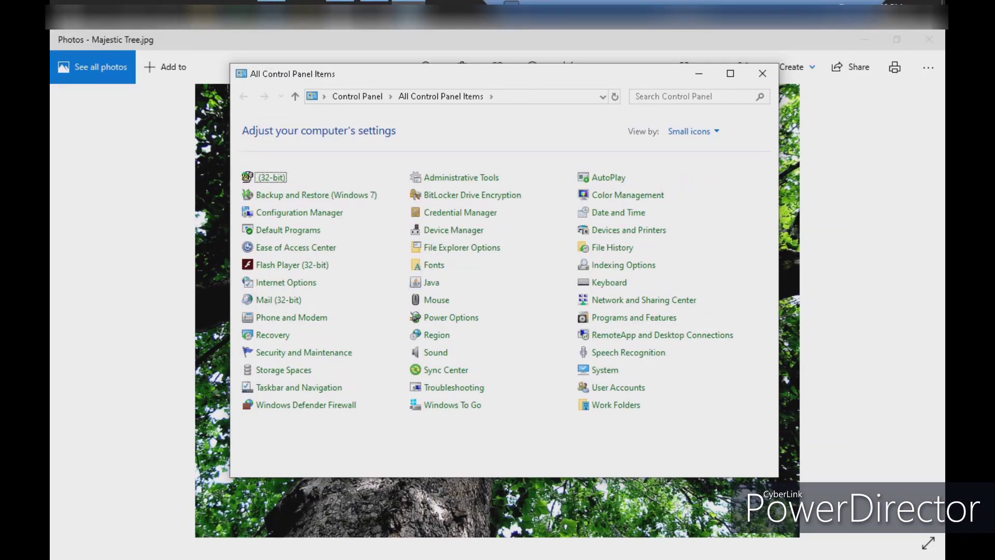
Open Mail (32-bit) and list the existing mail profiles, new outlook and outlook
left_click(278, 300)
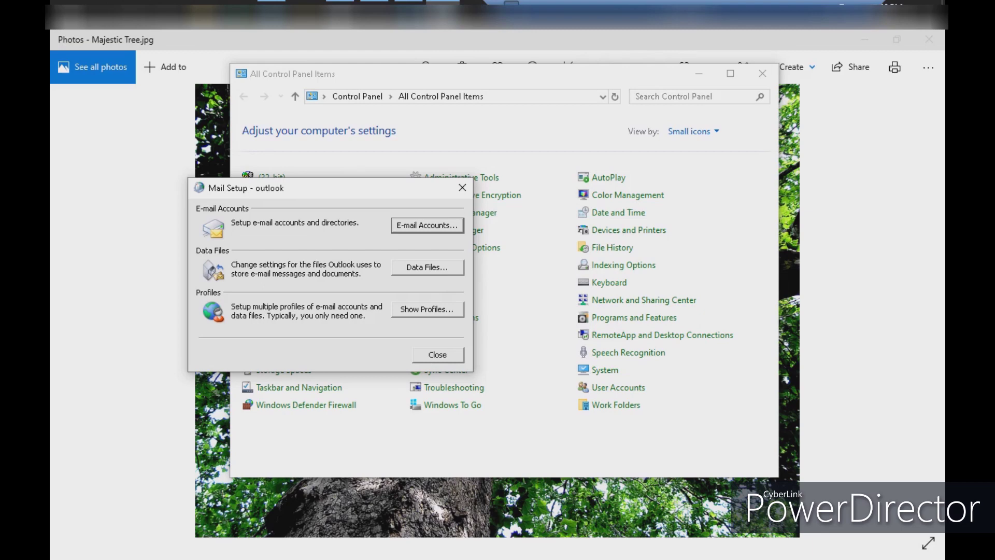
key("alt+s")
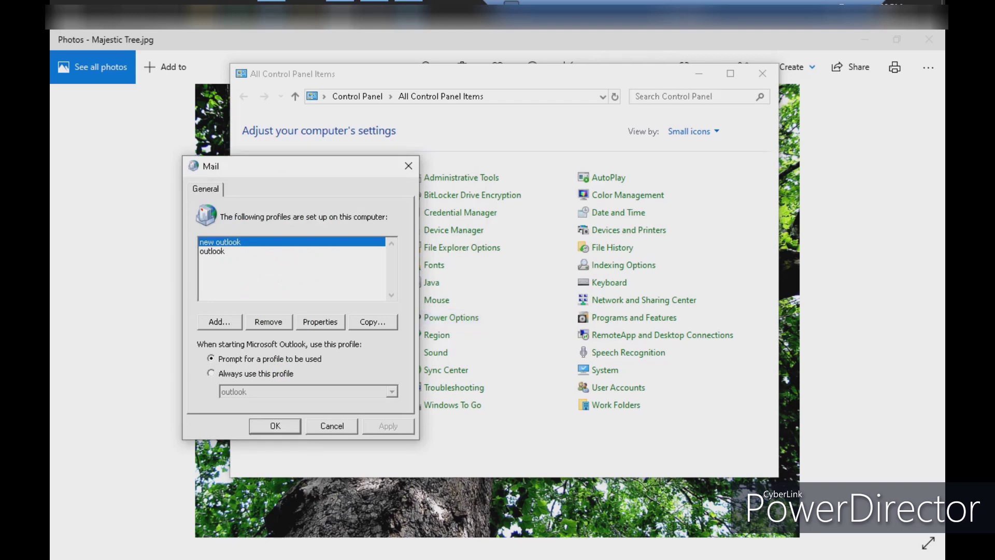
Add a new mail profile named 'test'
key("alt+d")
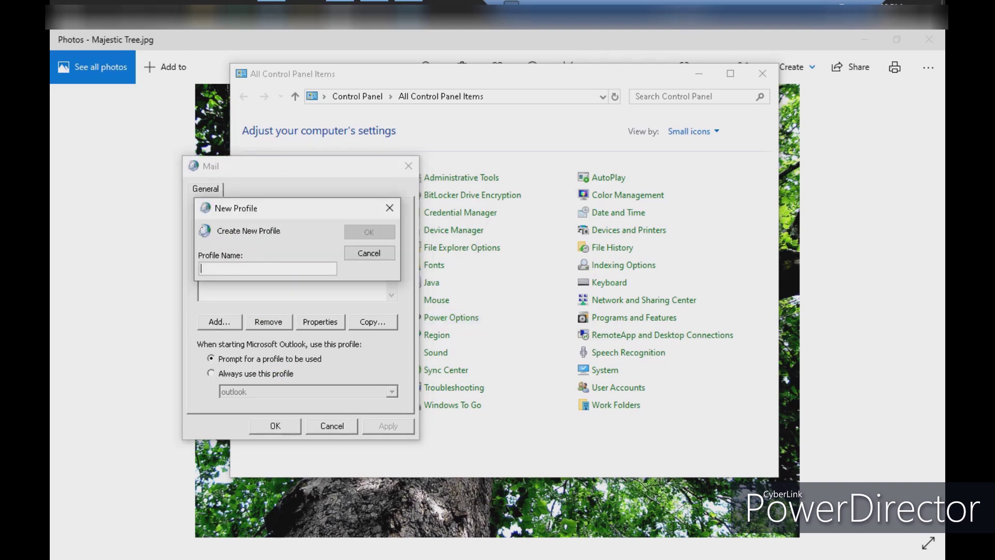
type("test")
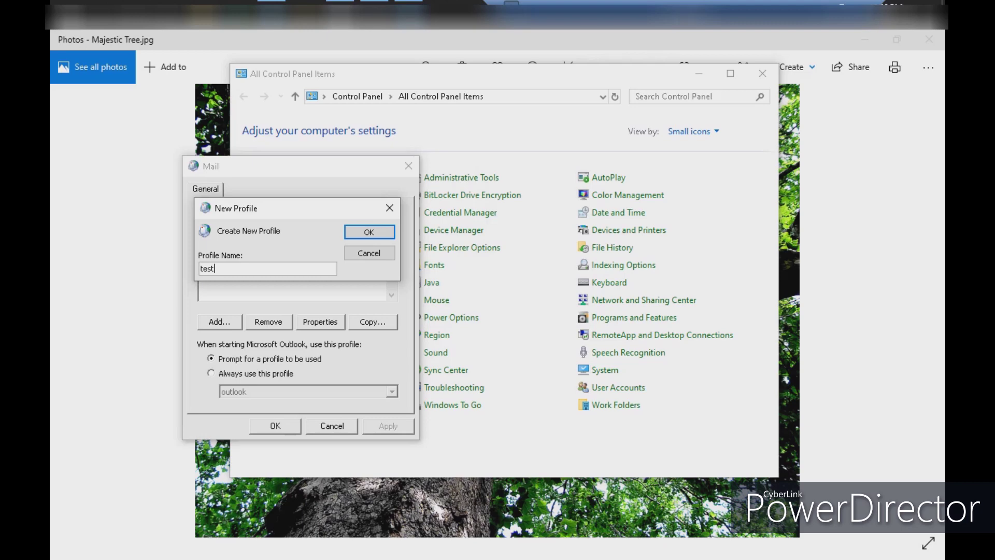
left_click(390, 208)
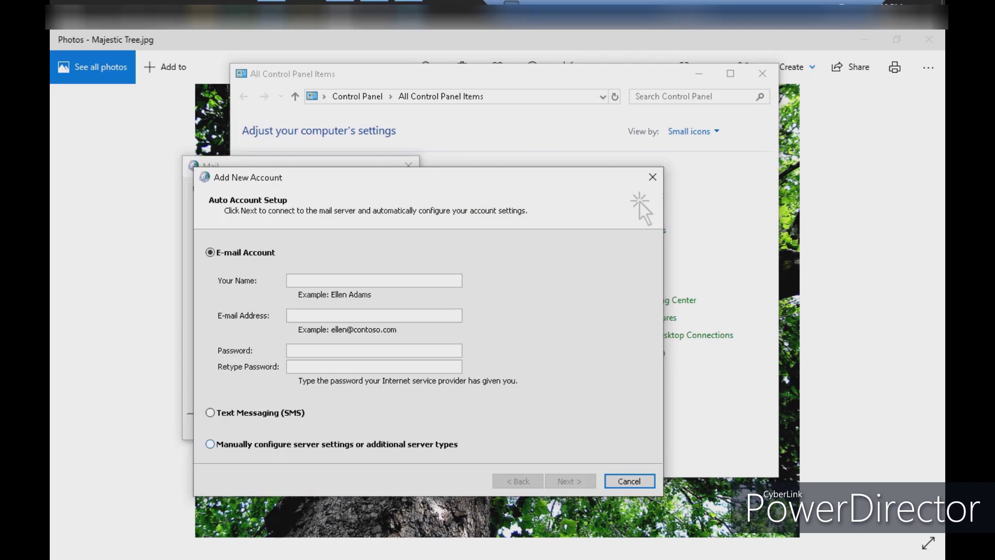
Manually configure a Microsoft Exchange account with server outlook.office365.com
left_click(210, 444)
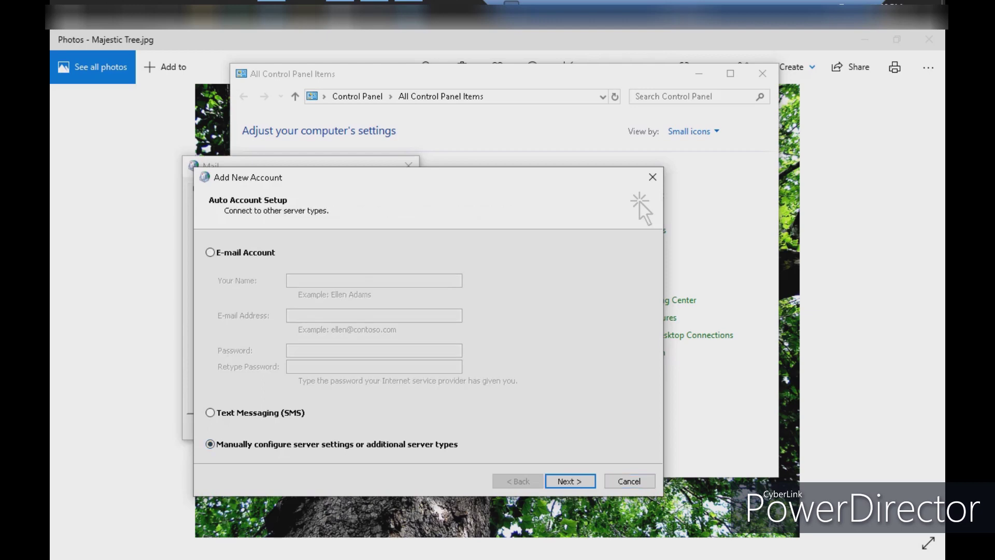
key("Return")
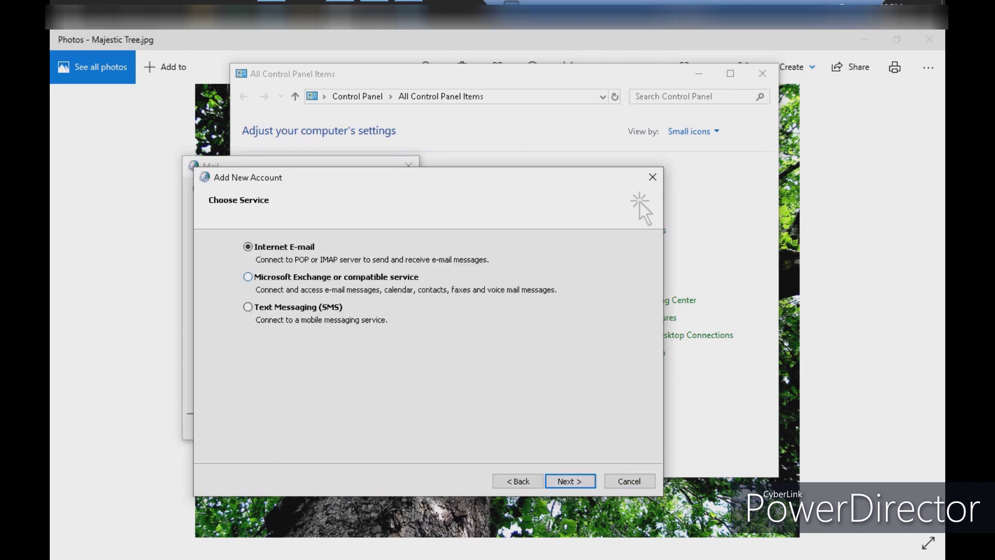
left_click(248, 276)
key("Return")
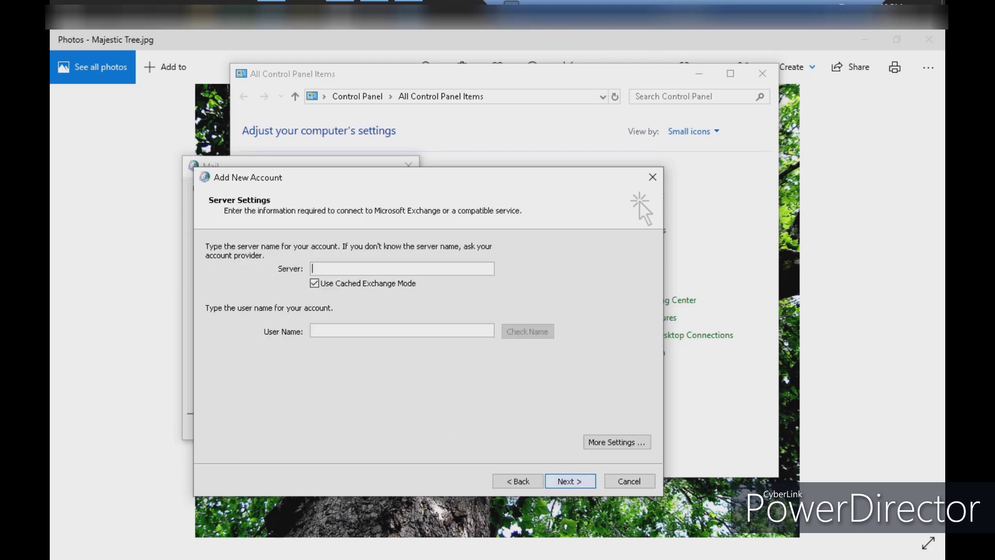
type("ou")
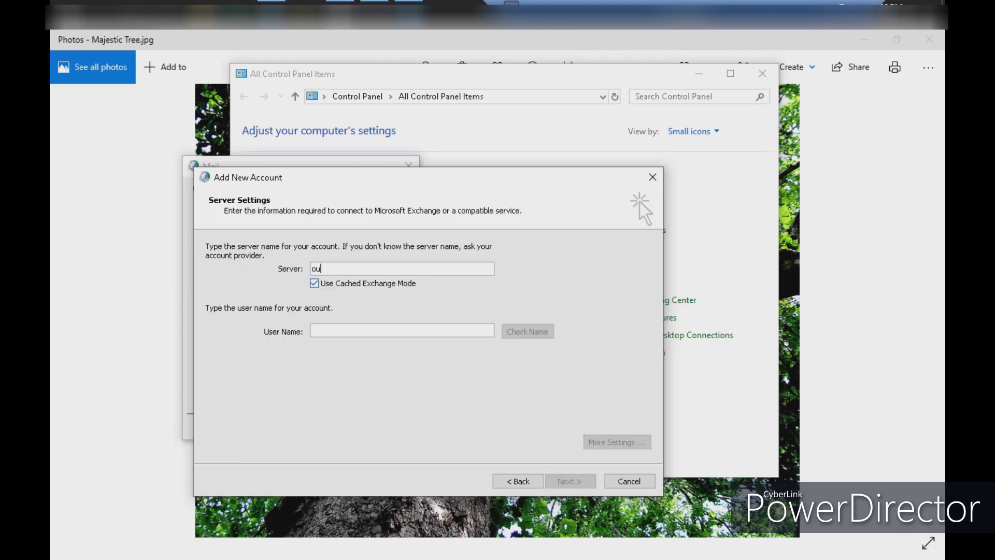
type("tlook.office365.com")
Enter the account's full e-mail address as the Exchange user name, correcting earlier typos
left_click(402, 330)
type("tr")
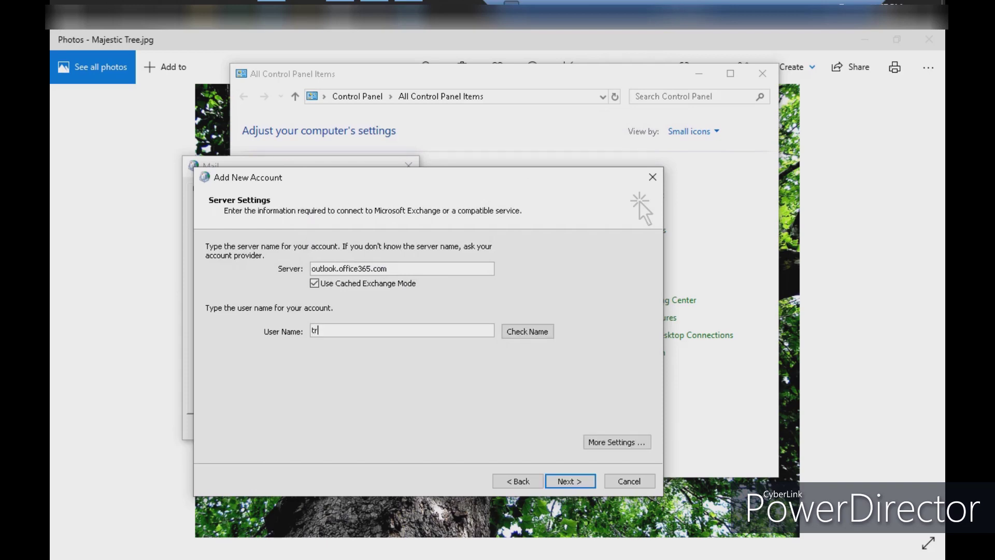
key("BackSpace")
key("BackSpace")
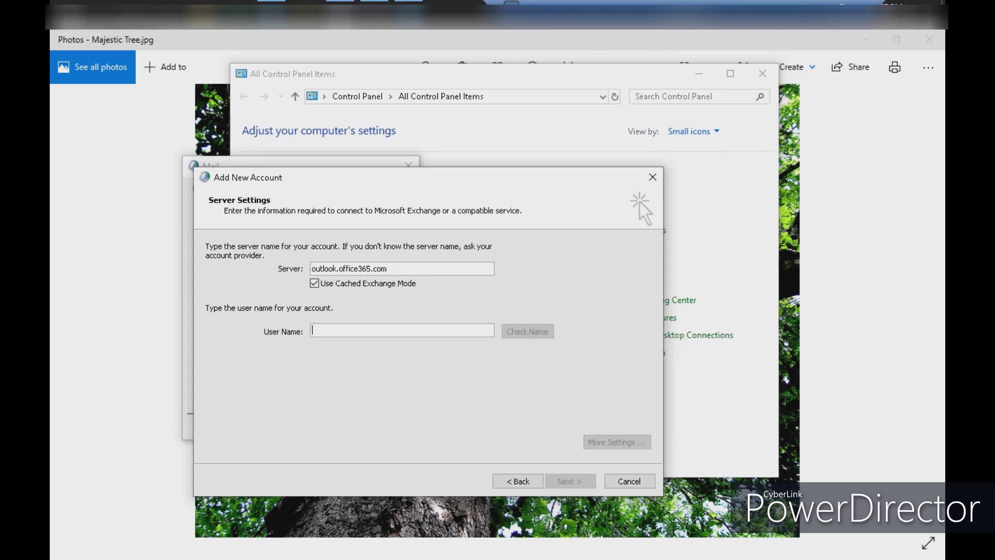
type("iron")
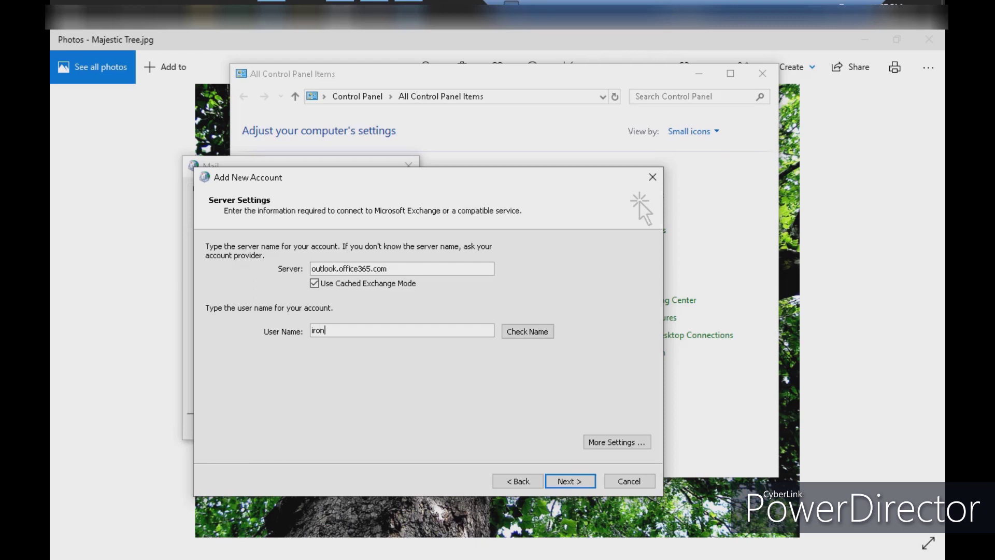
type(" tech")
key("BackSpace")
key("BackSpace")
key("BackSpace")
key("BackSpace")
key("BackSpace")
key("BackSpace")
key("BackSpace")
key("BackSpace")
key("BackSpace")
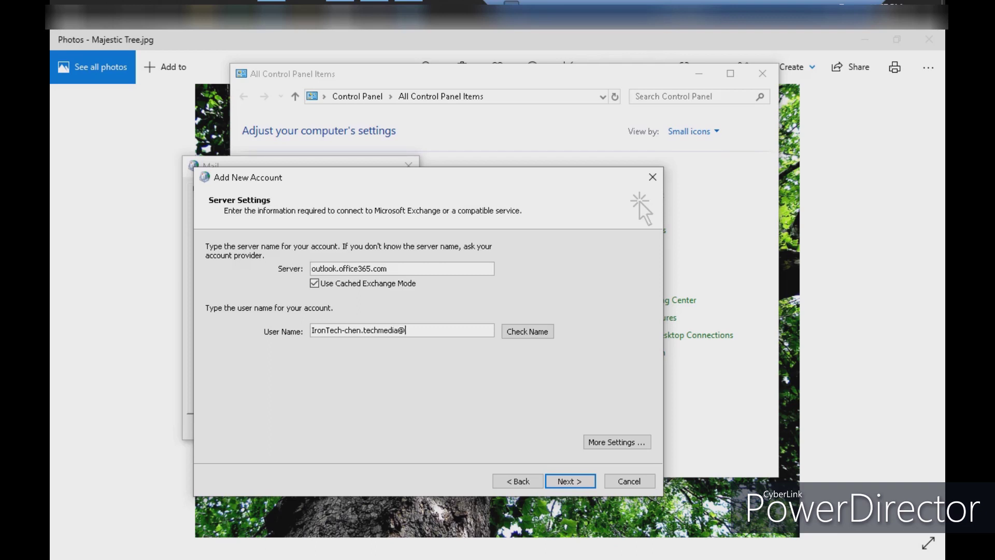
In More Settings, turn on connecting to Microsoft Exchange using HTTP
left_click(617, 442)
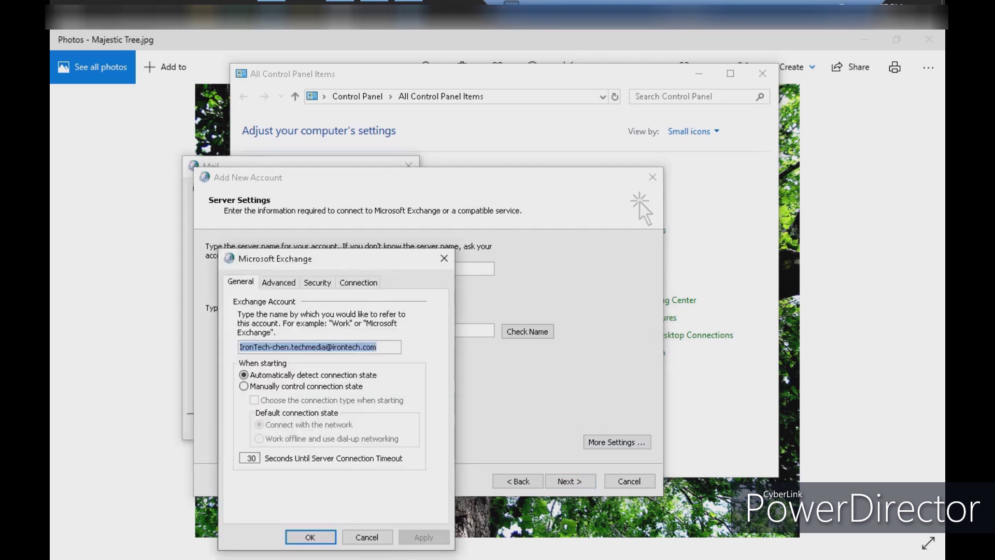
left_click(358, 282)
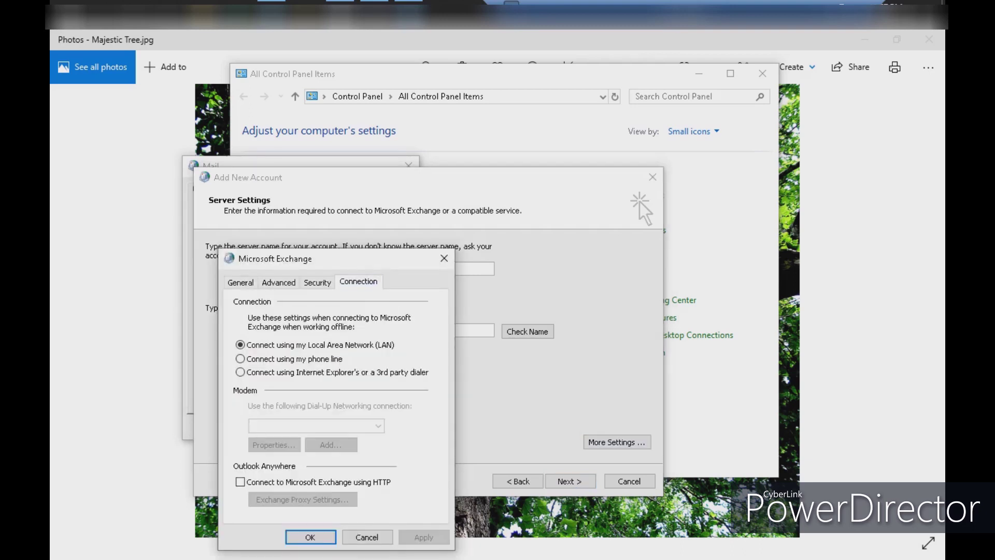
left_click(240, 482)
Set proxy URL outlook.office365.com, principal msstd:outlook.office365.com, HTTP on fast networks, Basic Authentication
left_click(302, 499)
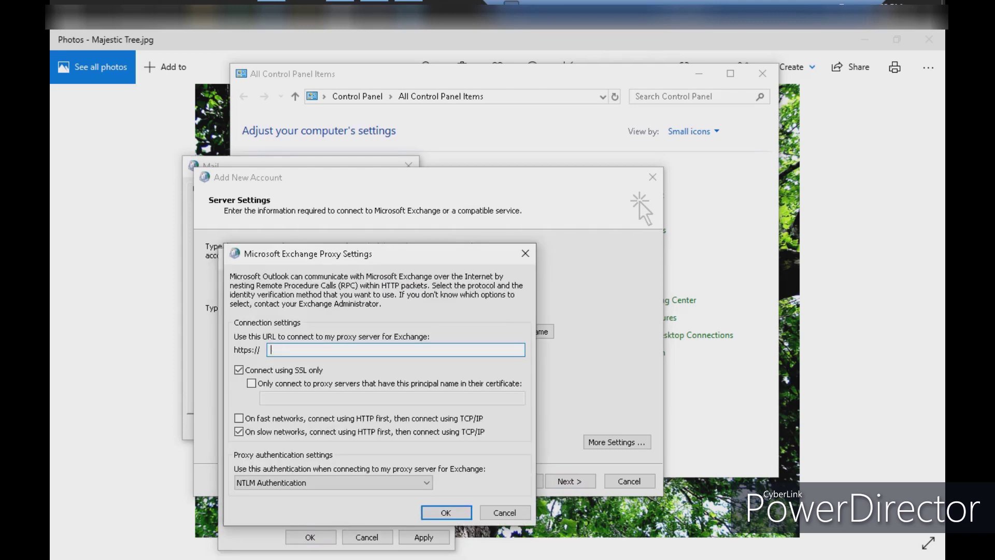
type("outlook.office365.com")
key("ctrl+a")
key("ctrl+c")
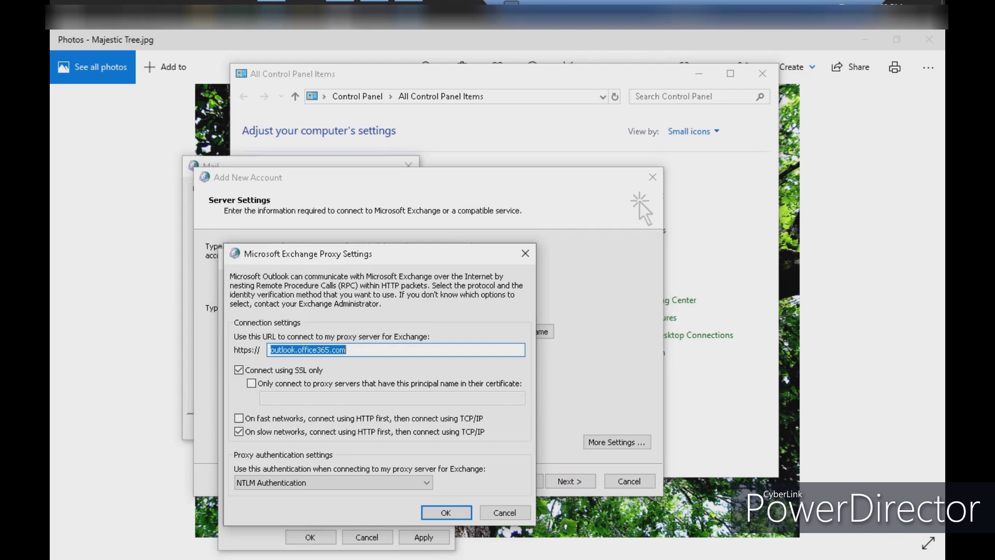
key("Tab")
key("Tab")
key("space")
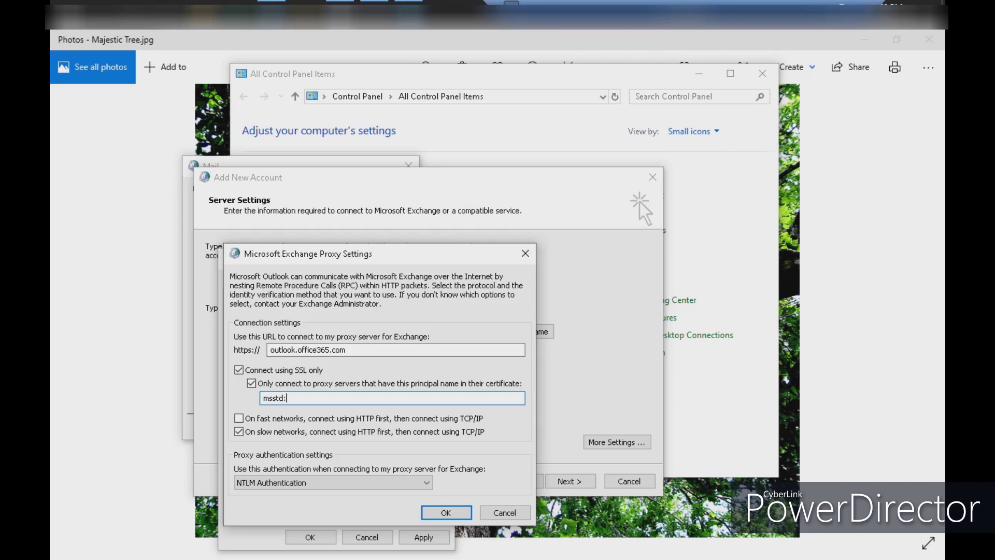
key("ctrl+v")
key("Tab")
key("space")
key("Tab")
key("Tab")
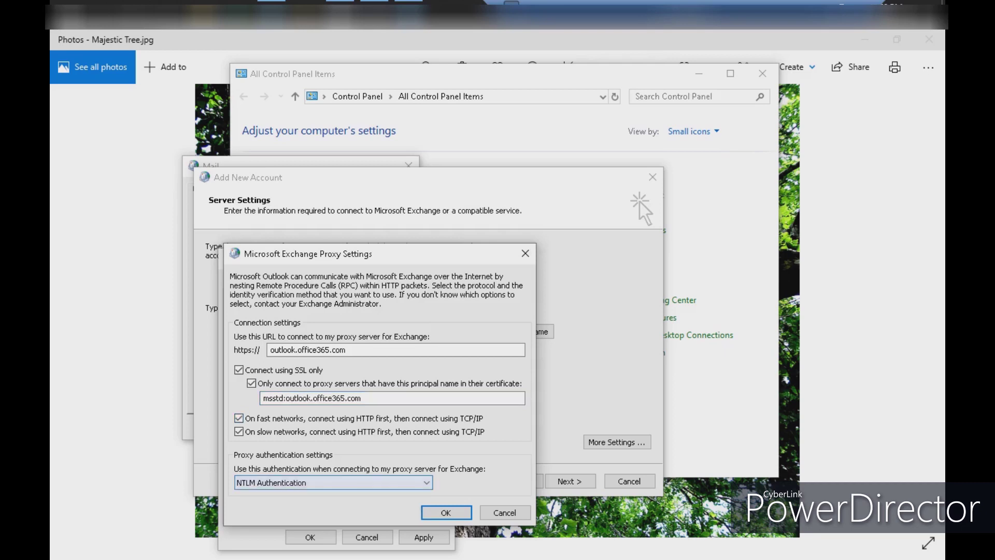
key("alt+Down")
key("Up")
key("Return")
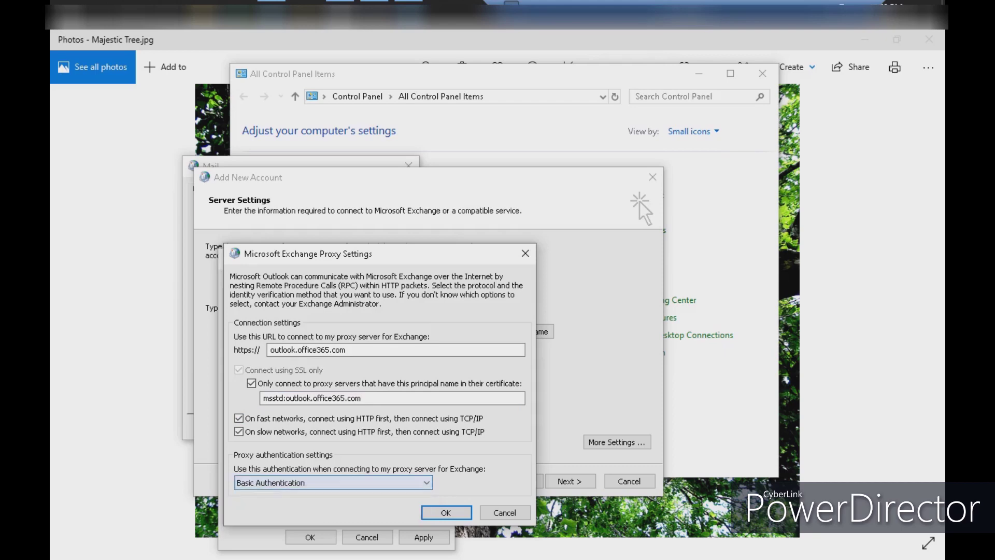
key("Return")
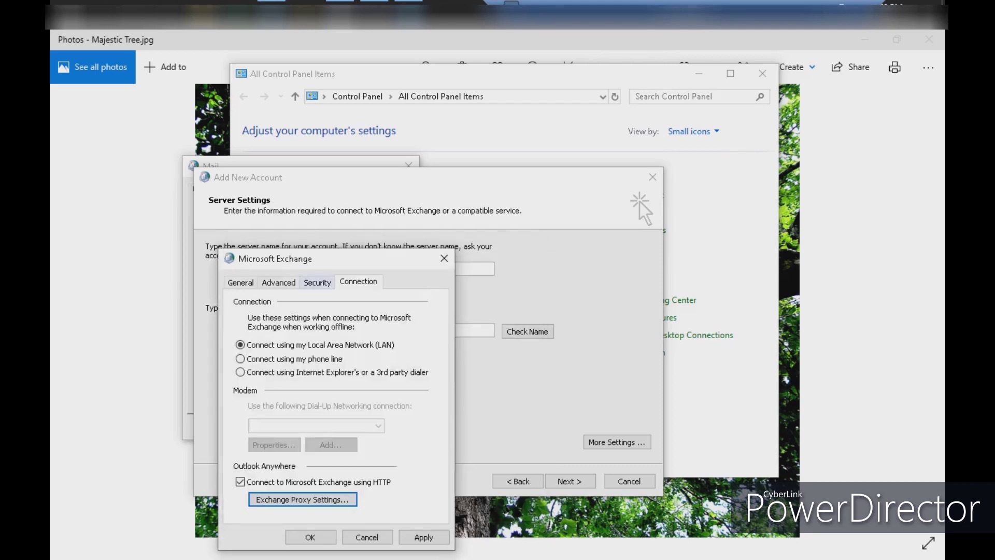
Set the logon network security to Anonymous Authentication
key("ctrl+shift+Tab")
key("Tab")
key("Tab")
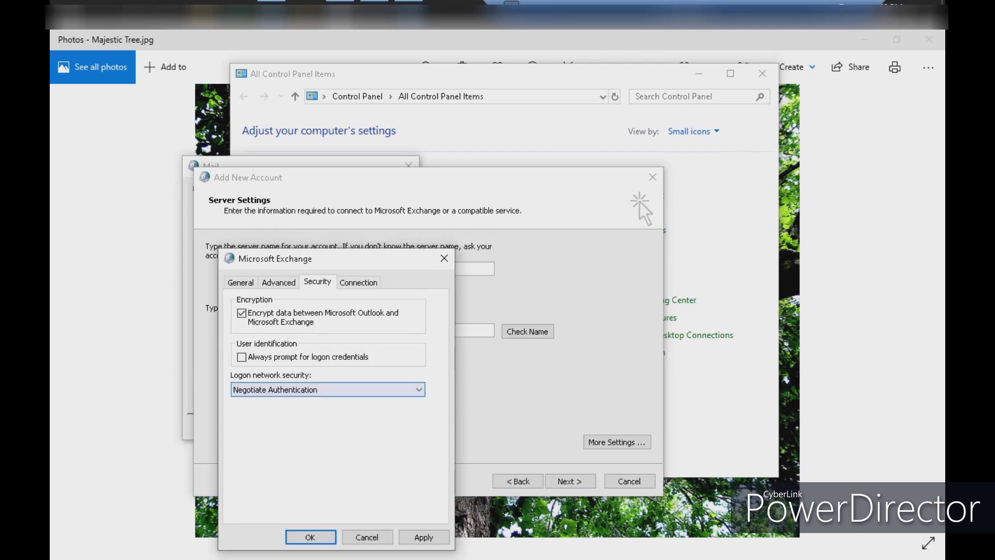
key("alt+Down")
key("Down")
key("Down")
key("Down")
key("Down")
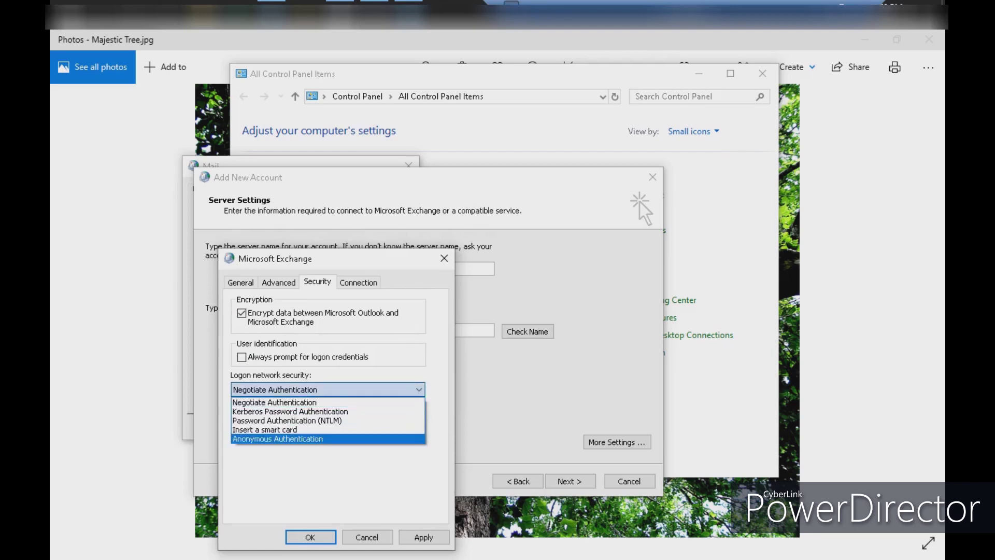
key("Return")
key("Return")
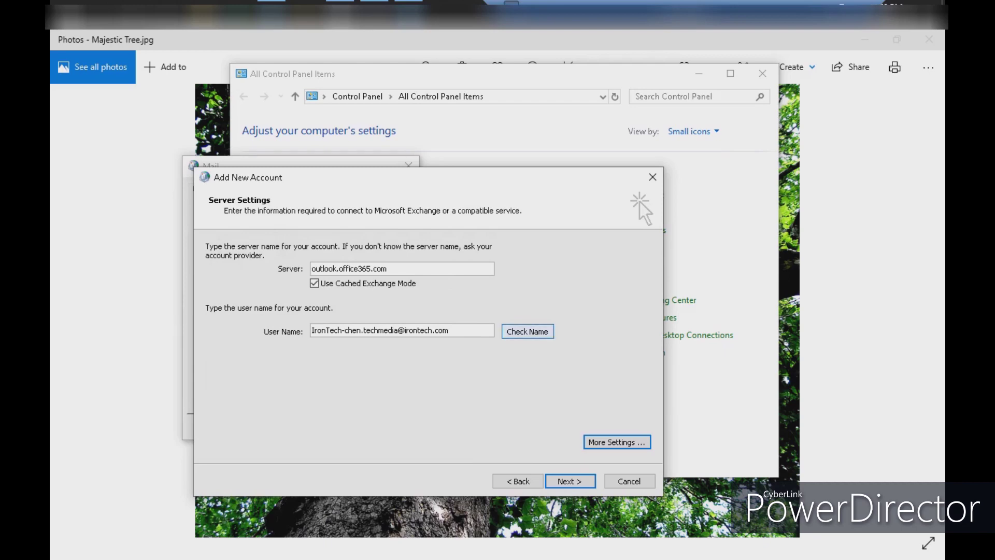
Run Check Name and enter the account password in the Windows Security prompt
key("shift+Tab")
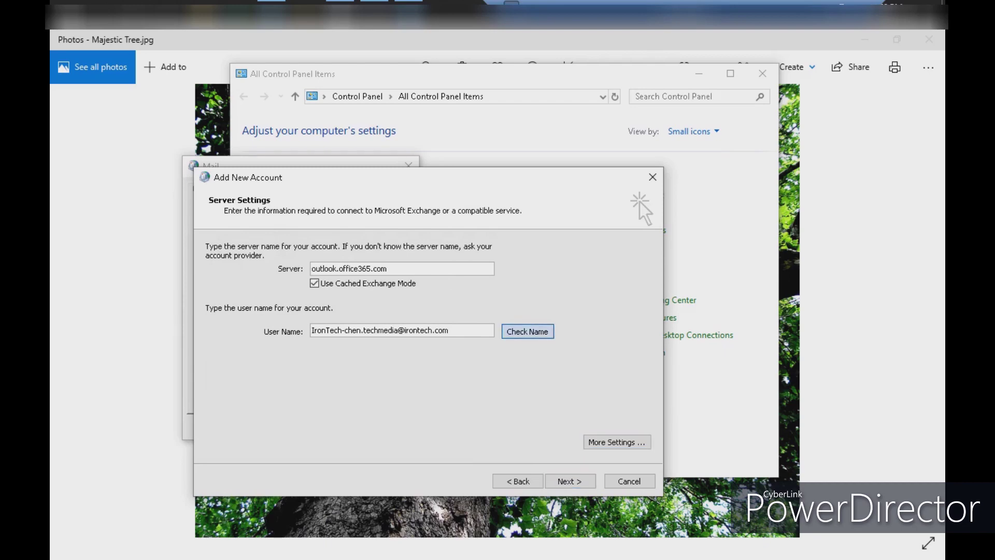
key("Return")
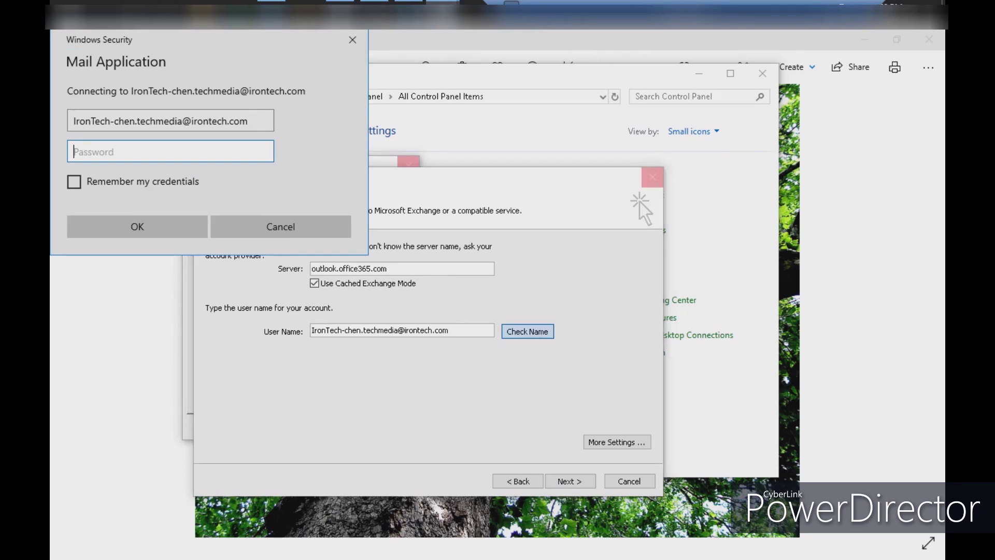
type("********")
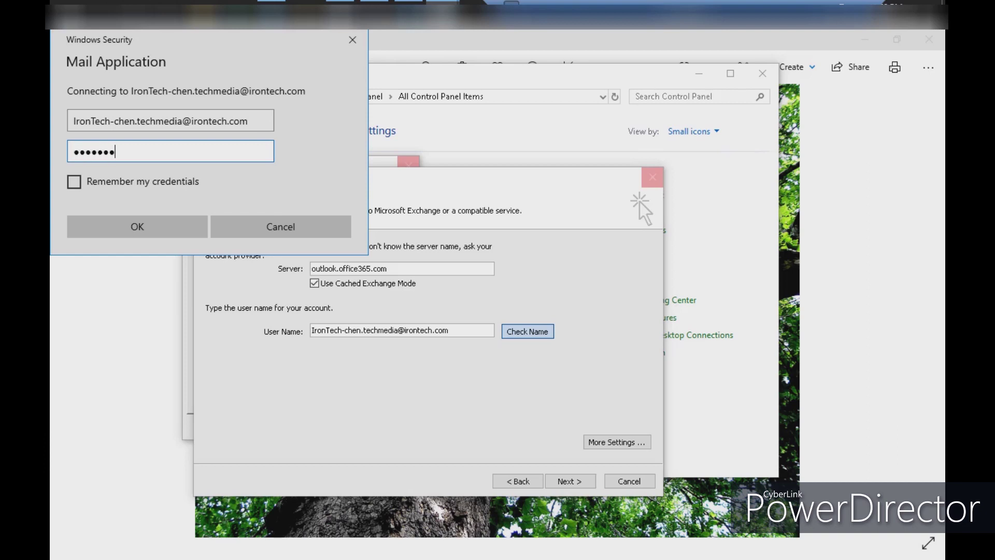